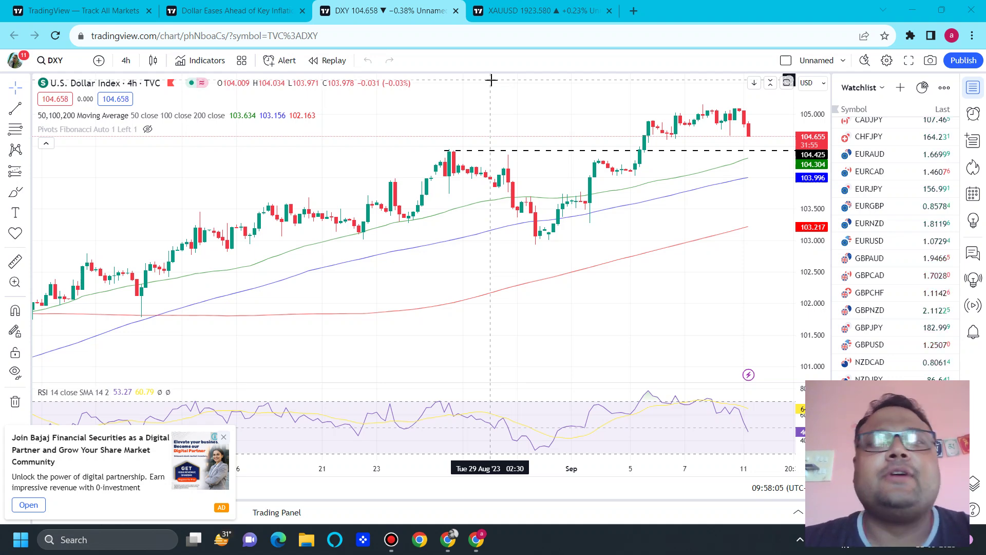
# Read the 'Dollar Eases Ahead of Key Inflation Data' article, then go back to the Dollar Index chart
pyautogui.click(234, 10)
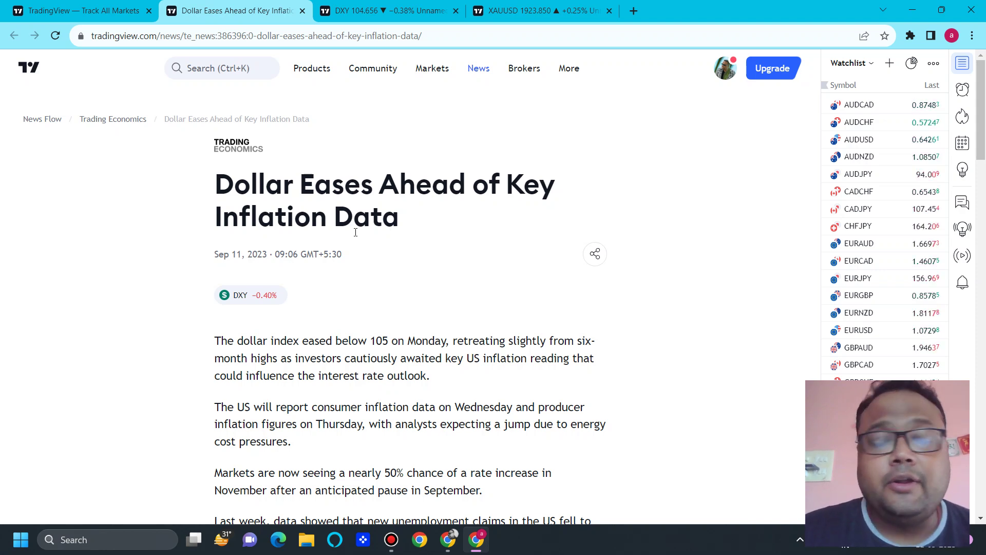
pyautogui.hotkey('ctrl', 'Tab')
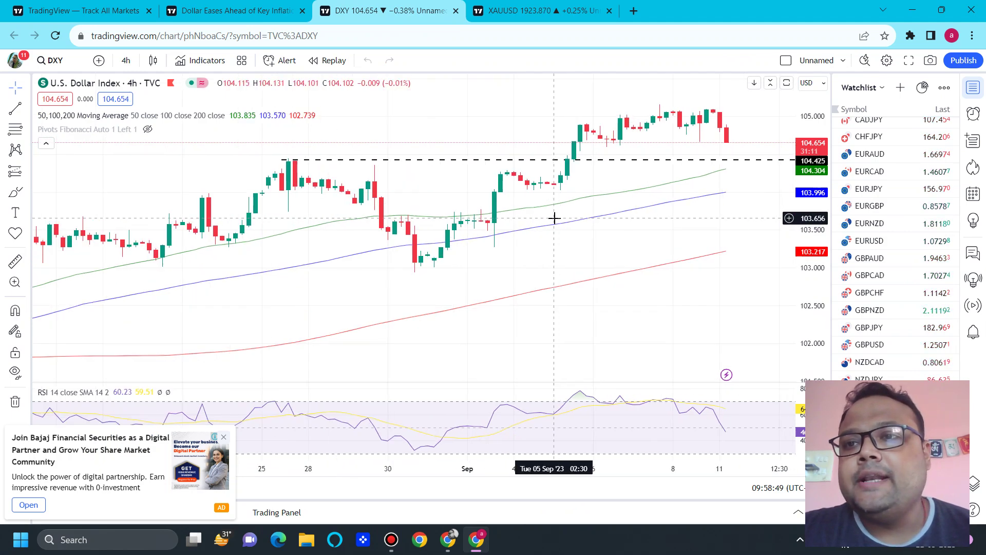
# Enable the screen pen and handwrite 104.40 on the DXY chart, circling its zone
pyautogui.moveTo(487, 23)
pyautogui.click(611, 8)
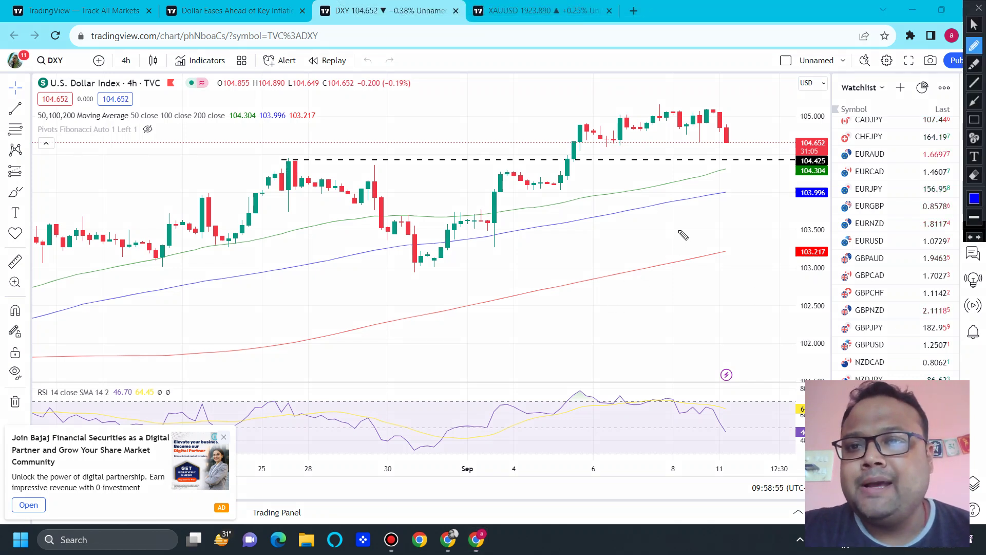
pyautogui.moveTo(588, 235)
pyautogui.mouseDown()
pyautogui.moveTo(585, 285)
pyautogui.moveTo(597, 244)
pyautogui.mouseUp()
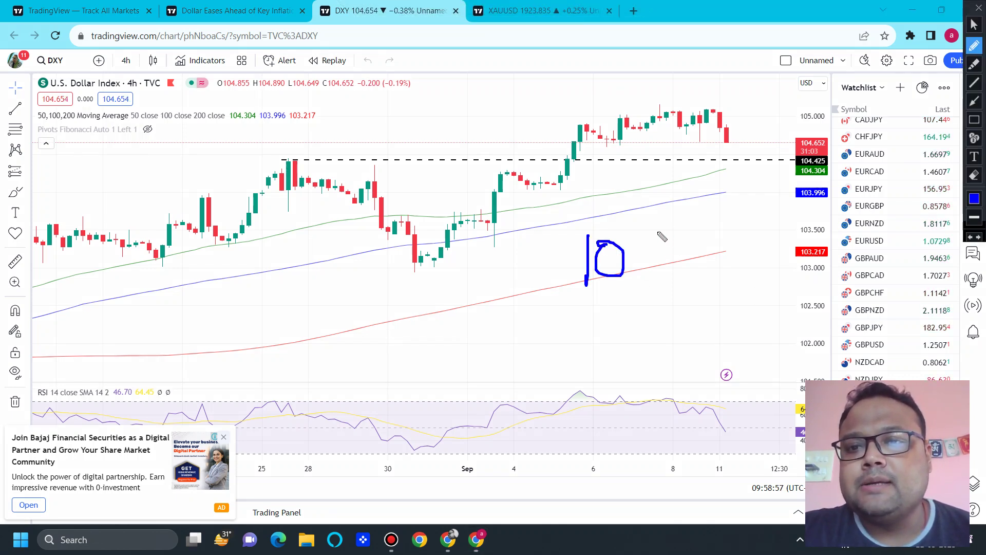
pyautogui.moveTo(657, 232); pyautogui.dragTo(674, 280)
pyautogui.click(687, 263)
pyautogui.moveTo(709, 224)
pyautogui.mouseDown()
pyautogui.moveTo(717, 252)
pyautogui.moveTo(743, 248)
pyautogui.mouseUp()
pyautogui.moveTo(742, 223); pyautogui.dragTo(745, 240)
pyautogui.moveTo(792, 205); pyautogui.dragTo(646, 210)
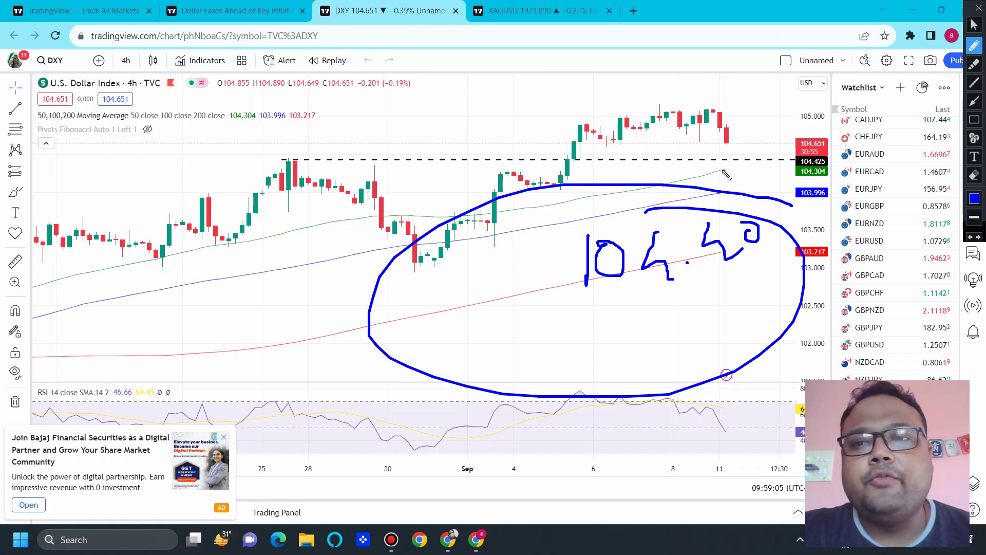
# Circle the 104.425 level with a check mark, write 104.00 below, and loop the top near 105
pyautogui.moveTo(751, 155)
pyautogui.mouseDown()
pyautogui.moveTo(711, 162)
pyautogui.moveTo(768, 175)
pyautogui.moveTo(745, 155)
pyautogui.mouseUp()
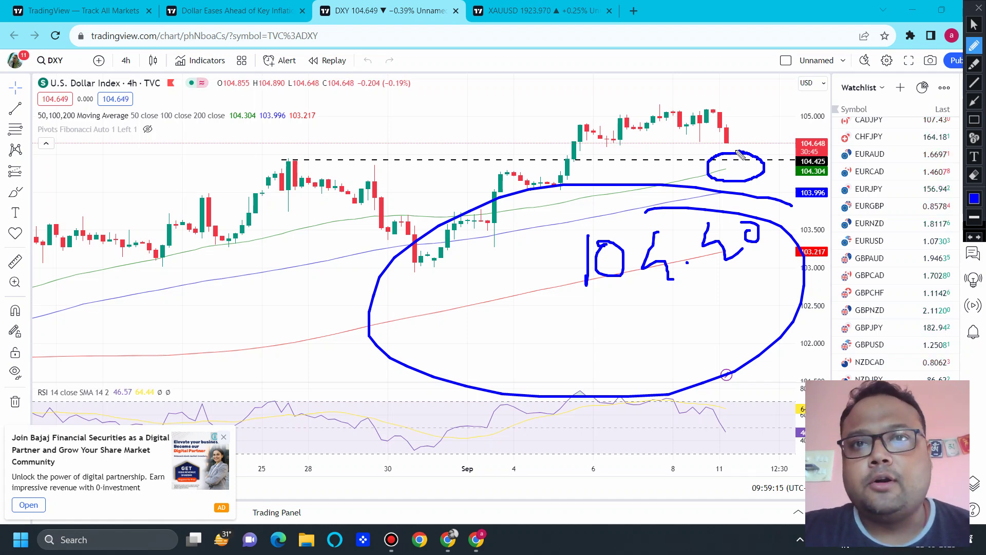
pyautogui.moveTo(739, 154)
pyautogui.mouseDown()
pyautogui.moveTo(755, 172)
pyautogui.moveTo(769, 127)
pyautogui.moveTo(778, 150)
pyautogui.mouseUp()
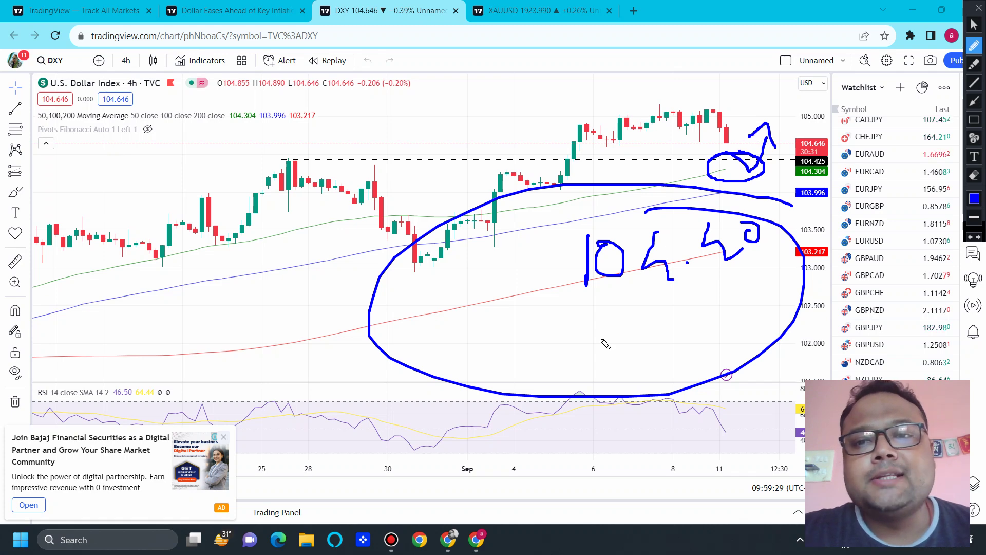
pyautogui.moveTo(602, 319)
pyautogui.mouseDown()
pyautogui.moveTo(602, 360)
pyautogui.moveTo(616, 323)
pyautogui.moveTo(672, 358)
pyautogui.mouseUp()
pyautogui.click(684, 352)
pyautogui.moveTo(716, 325); pyautogui.dragTo(744, 326)
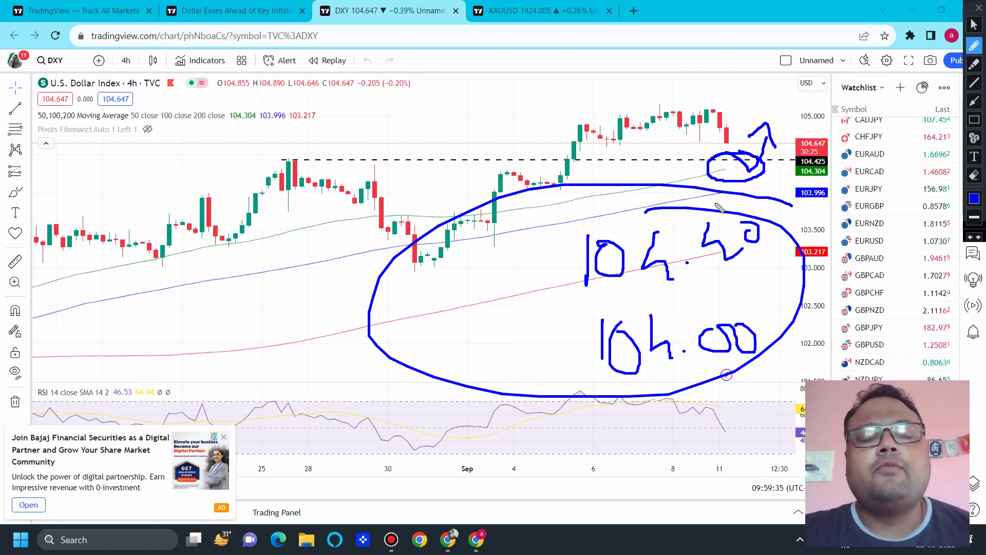
pyautogui.moveTo(739, 113)
pyautogui.mouseDown()
pyautogui.moveTo(708, 108)
pyautogui.moveTo(773, 170)
pyautogui.moveTo(710, 94)
pyautogui.mouseUp()
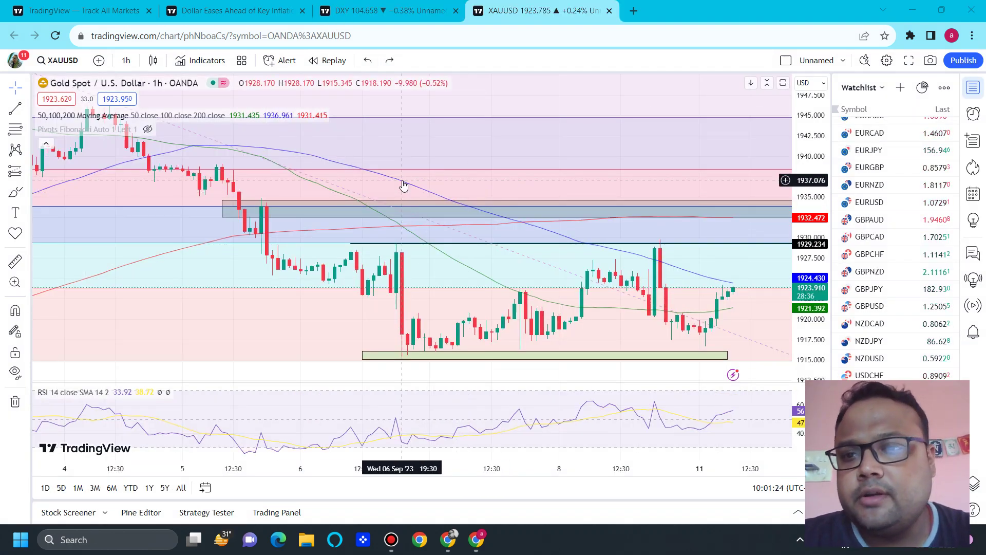
# Switch from the DXY chart to XAUUSD 1h and zoom in on the most recent bars
pyautogui.click(387, 15)
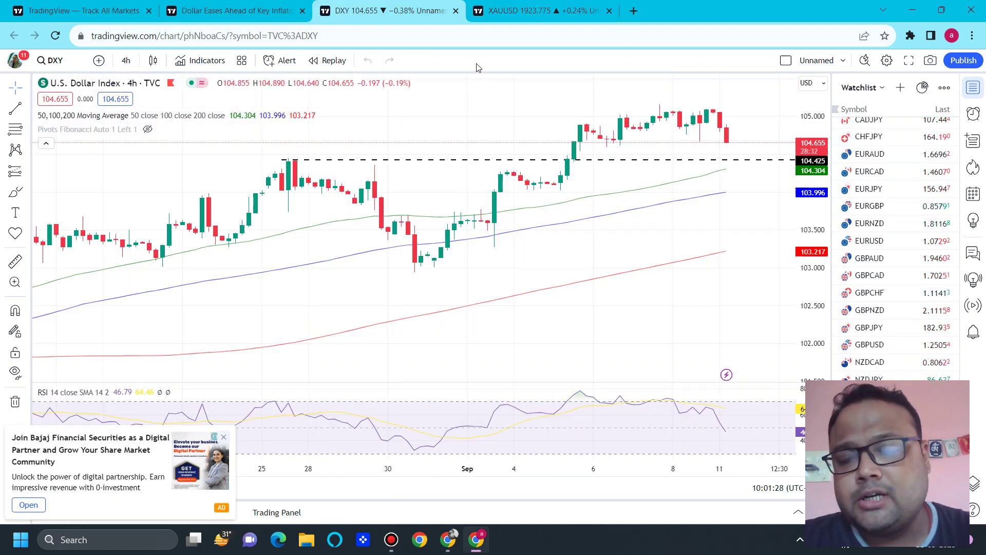
pyautogui.click(535, 11)
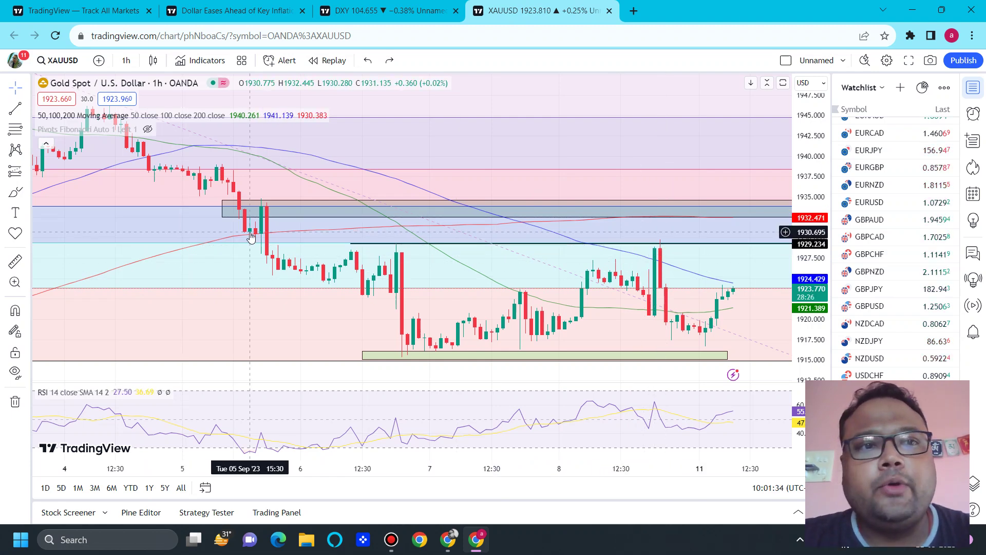
pyautogui.scroll(-5, 249, 233)
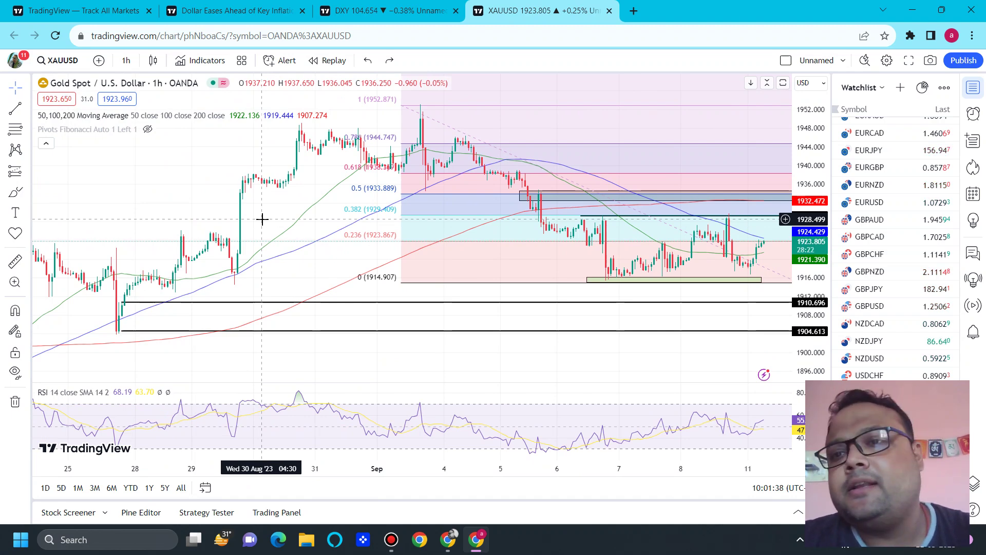
pyautogui.scroll(5, 262, 219)
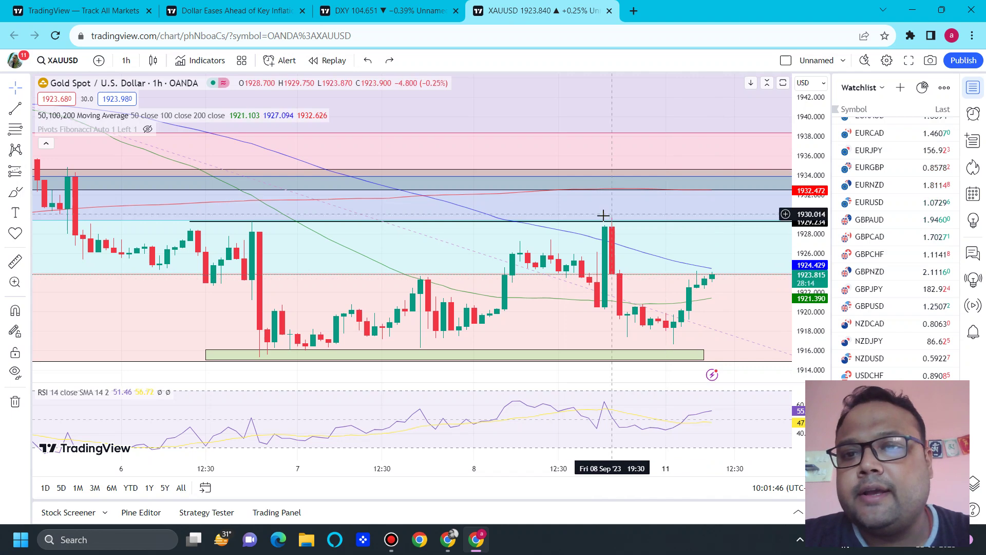
pyautogui.scroll(-2, 588, 255)
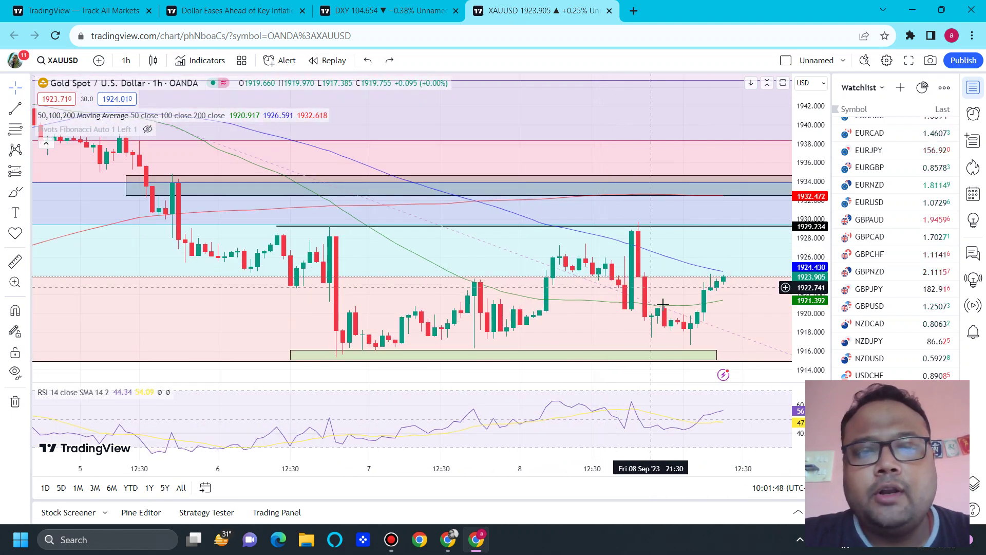
pyautogui.scroll(4, 588, 154)
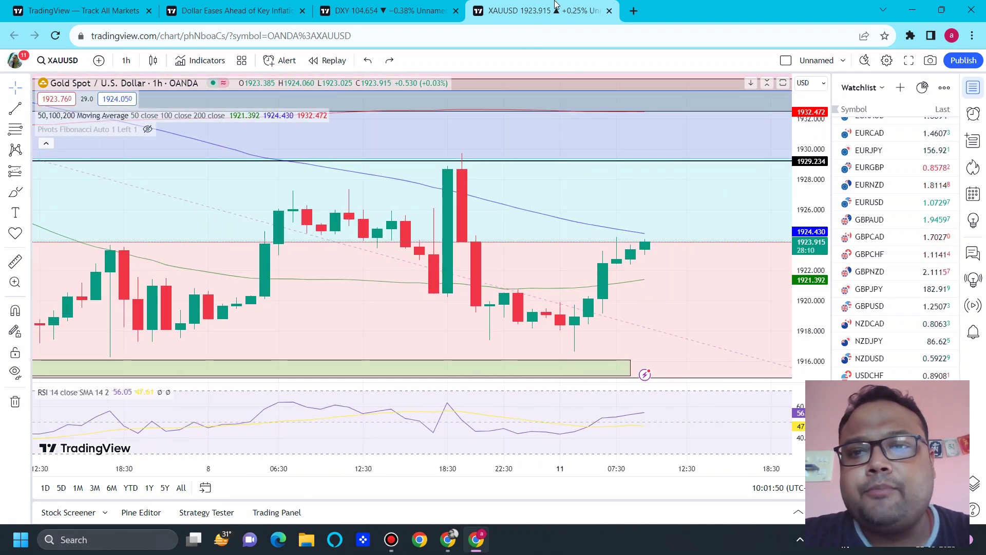
pyautogui.scroll(1, 583, 123)
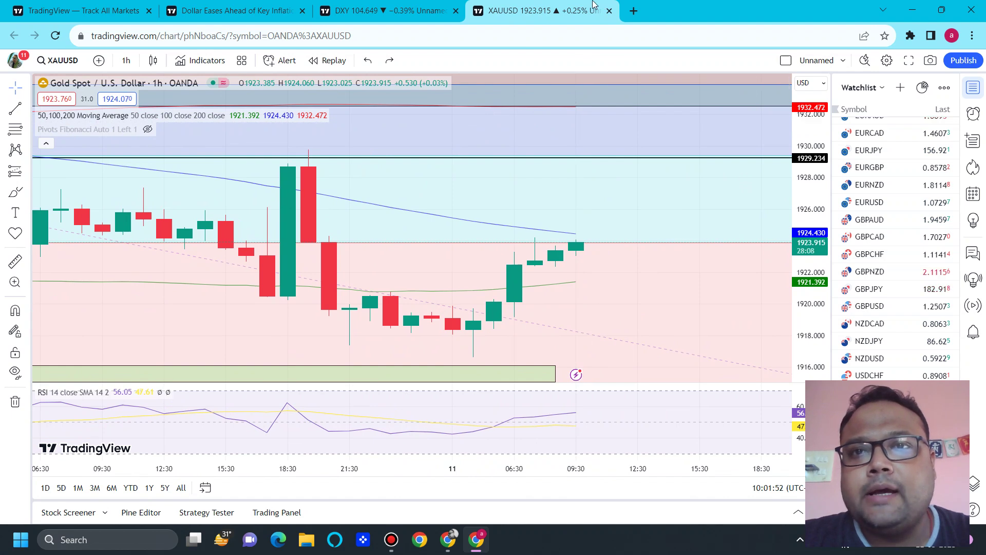
pyautogui.click(611, 8)
# Loop the latest gold candles, sketch an upward stroke toward resistance, then clear the marks
pyautogui.moveTo(619, 212)
pyautogui.mouseDown()
pyautogui.moveTo(671, 392)
pyautogui.moveTo(485, 201)
pyautogui.mouseUp()
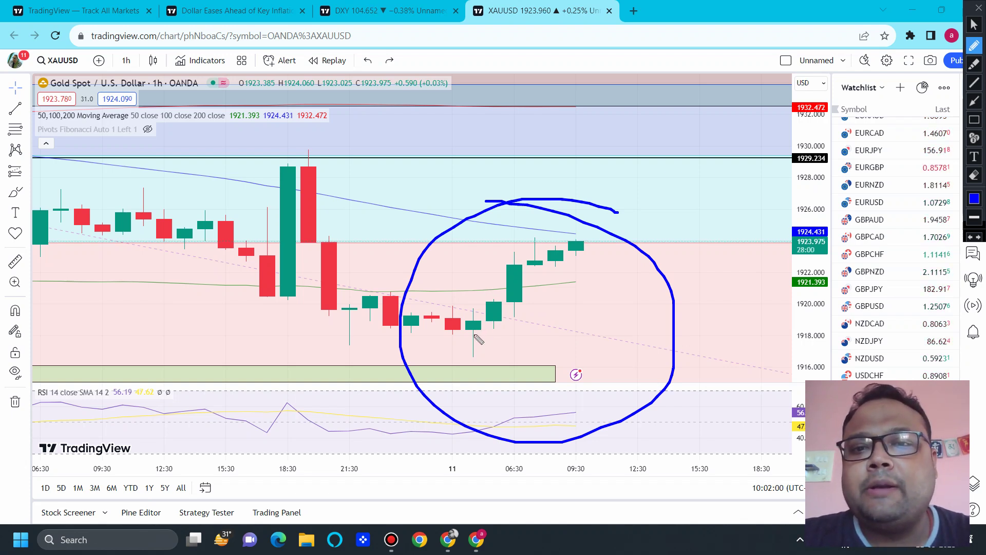
pyautogui.moveTo(471, 334); pyautogui.dragTo(539, 255)
pyautogui.moveTo(609, 237)
pyautogui.mouseDown()
pyautogui.moveTo(574, 232)
pyautogui.moveTo(511, 254)
pyautogui.moveTo(617, 267)
pyautogui.moveTo(575, 227)
pyautogui.mouseUp()
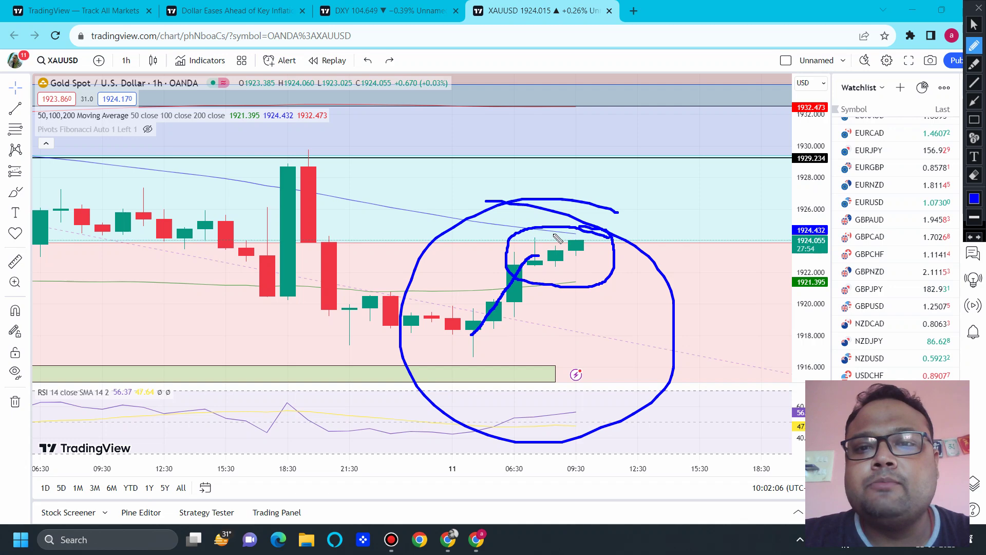
pyautogui.moveTo(524, 246)
pyautogui.mouseDown()
pyautogui.moveTo(529, 221)
pyautogui.moveTo(546, 267)
pyautogui.mouseUp()
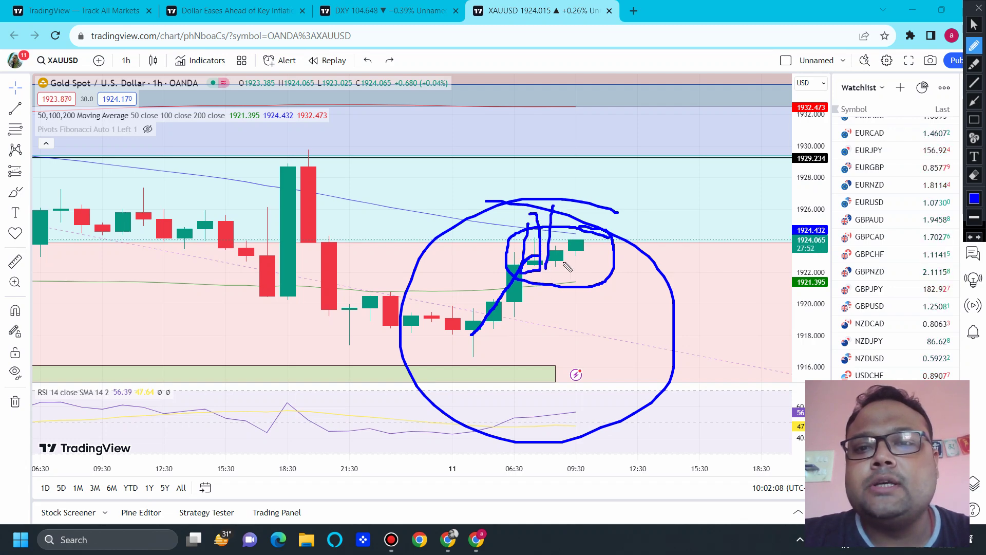
pyautogui.click(973, 8)
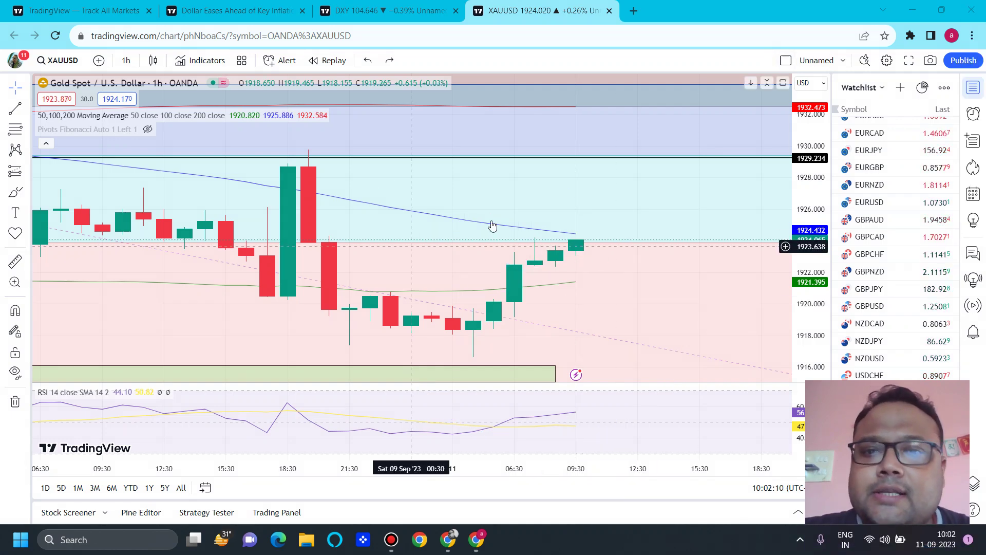
# Circle the 18:30 spike high, handwrite a target price beside it, and loop the recent candles
pyautogui.scroll(-5, 490, 226)
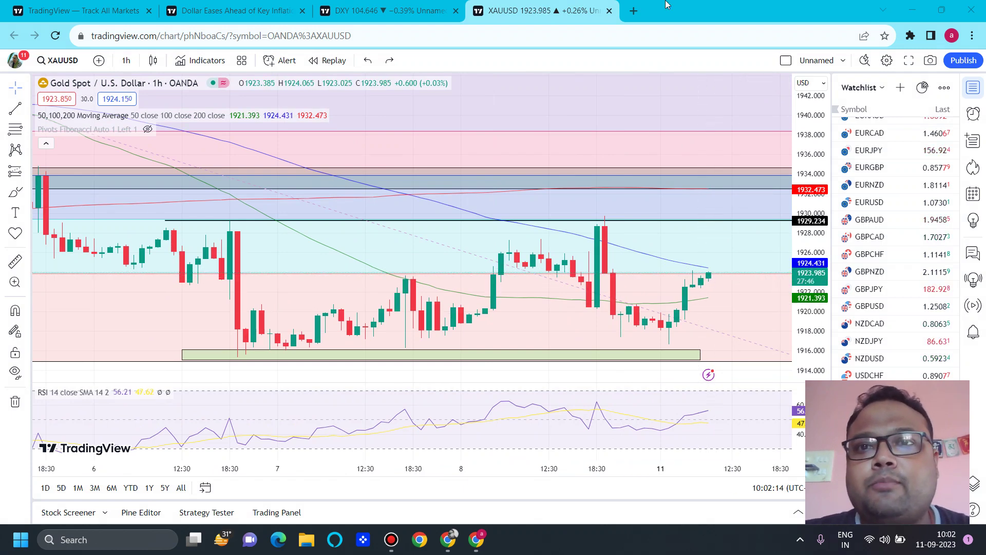
pyautogui.moveTo(473, 4)
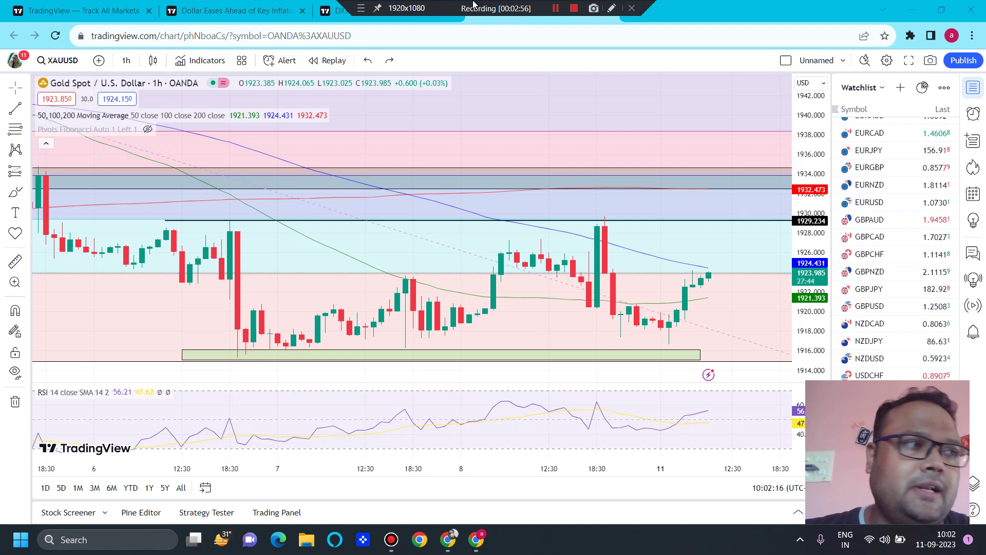
pyautogui.click(612, 8)
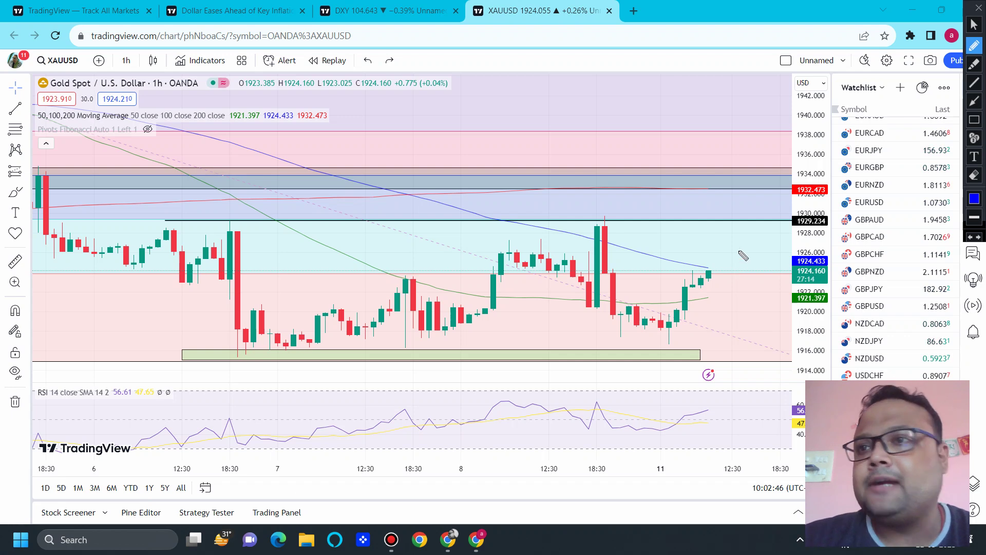
pyautogui.moveTo(612, 210)
pyautogui.mouseDown()
pyautogui.moveTo(591, 211)
pyautogui.moveTo(594, 244)
pyautogui.moveTo(612, 209)
pyautogui.mouseUp()
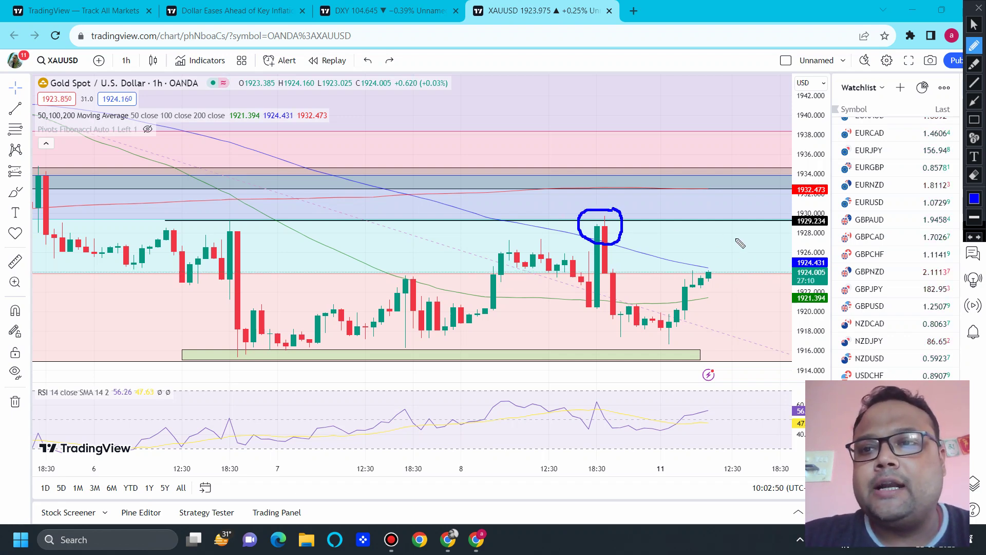
pyautogui.moveTo(717, 194)
pyautogui.mouseDown()
pyautogui.moveTo(718, 237)
pyautogui.moveTo(740, 209)
pyautogui.moveTo(743, 247)
pyautogui.mouseUp()
pyautogui.moveTo(760, 200)
pyautogui.mouseDown()
pyautogui.moveTo(775, 225)
pyautogui.moveTo(809, 190)
pyautogui.moveTo(811, 236)
pyautogui.moveTo(862, 205)
pyautogui.moveTo(873, 174)
pyautogui.moveTo(896, 219)
pyautogui.mouseUp()
pyautogui.moveTo(911, 164)
pyautogui.mouseDown()
pyautogui.moveTo(983, 324)
pyautogui.moveTo(649, 74)
pyautogui.mouseUp()
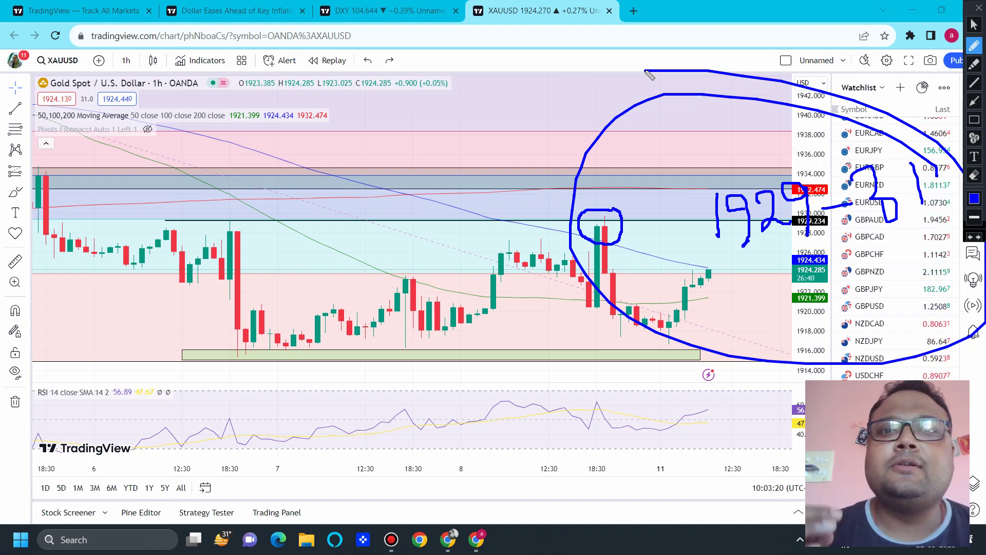
pyautogui.click(979, 8)
# Zoom out, re-enable drawing with Ctrl+Shift+D, and handwrite 1932.50 above the chart
pyautogui.scroll(-3, 627, 163)
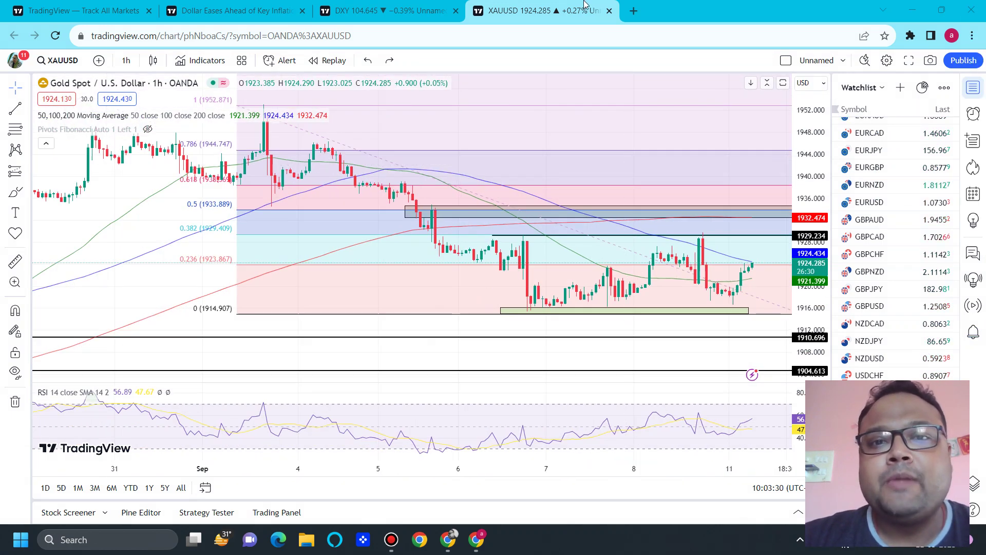
pyautogui.hotkey('ctrl', 'shift', 'd')
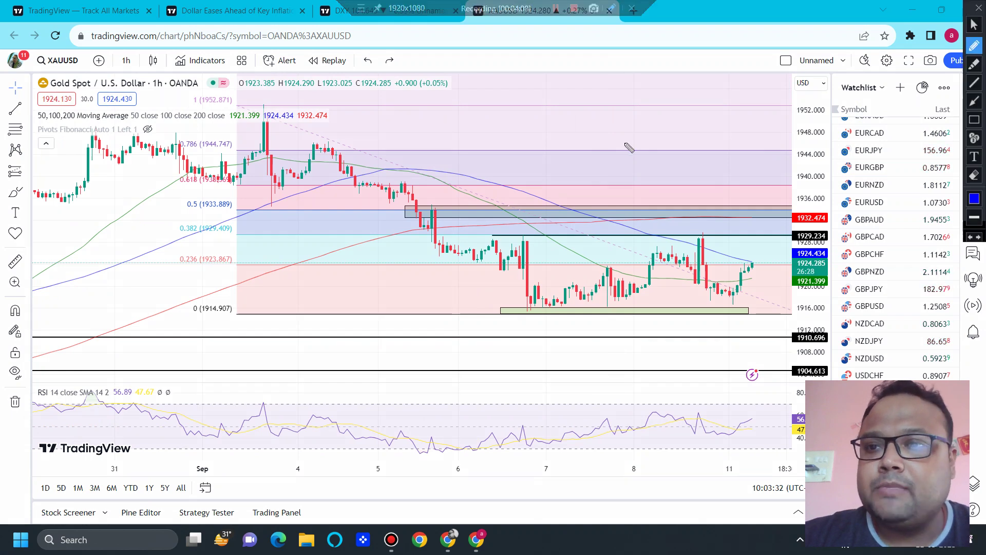
pyautogui.moveTo(509, 109)
pyautogui.mouseDown()
pyautogui.moveTo(514, 154)
pyautogui.moveTo(553, 140)
pyautogui.mouseUp()
pyautogui.moveTo(566, 107)
pyautogui.mouseDown()
pyautogui.moveTo(579, 138)
pyautogui.moveTo(570, 146)
pyautogui.mouseUp()
pyautogui.moveTo(589, 103)
pyautogui.mouseDown()
pyautogui.moveTo(598, 136)
pyautogui.moveTo(621, 136)
pyautogui.mouseUp()
pyautogui.click(635, 118)
pyautogui.moveTo(668, 88)
pyautogui.mouseDown()
pyautogui.moveTo(665, 120)
pyautogui.moveTo(647, 132)
pyautogui.mouseUp()
pyautogui.moveTo(691, 89); pyautogui.dragTo(768, 117)
# Add -34 after the price, ring the 1932.474 zone, and mark the 0.5 Fibonacci level
pyautogui.moveTo(794, 71)
pyautogui.mouseDown()
pyautogui.moveTo(785, 96)
pyautogui.moveTo(804, 92)
pyautogui.mouseUp()
pyautogui.moveTo(801, 82); pyautogui.dragTo(802, 105)
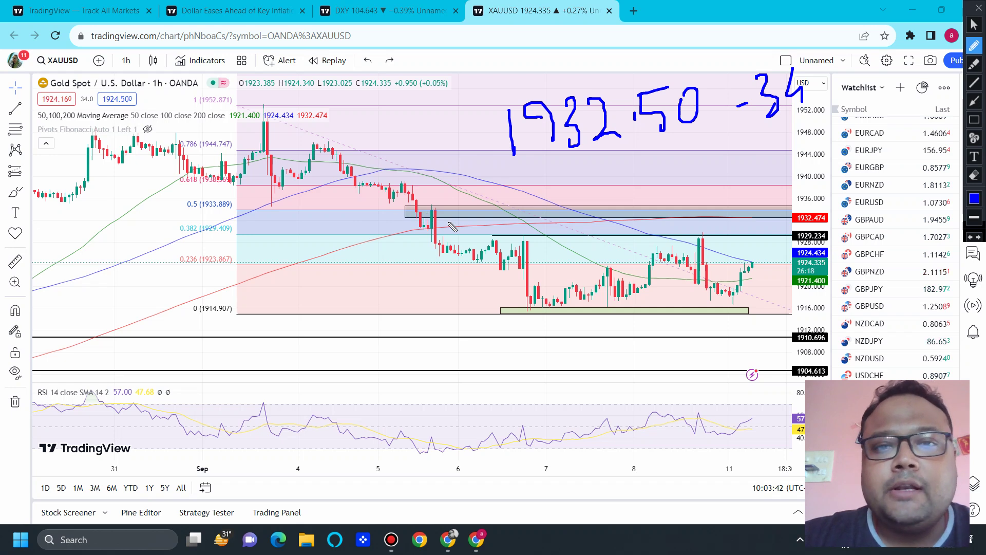
pyautogui.moveTo(756, 204)
pyautogui.mouseDown()
pyautogui.moveTo(760, 230)
pyautogui.moveTo(711, 201)
pyautogui.mouseUp()
pyautogui.moveTo(373, 200)
pyautogui.mouseDown()
pyautogui.moveTo(37, 202)
pyautogui.moveTo(231, 228)
pyautogui.moveTo(449, 226)
pyautogui.mouseUp()
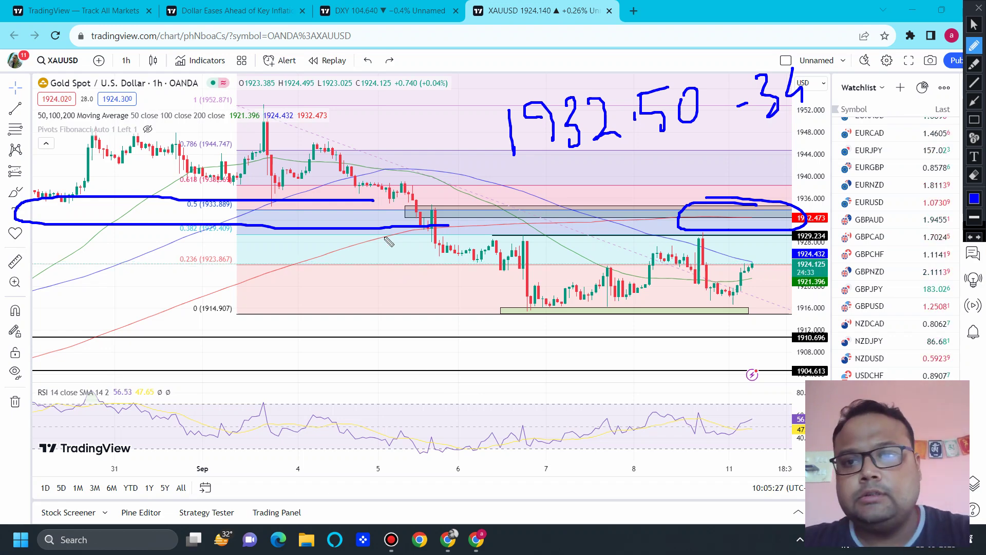
# Circle and label the swing points with small blue figures and loop the recent trading range
pyautogui.moveTo(349, 375); pyautogui.dragTo(354, 421)
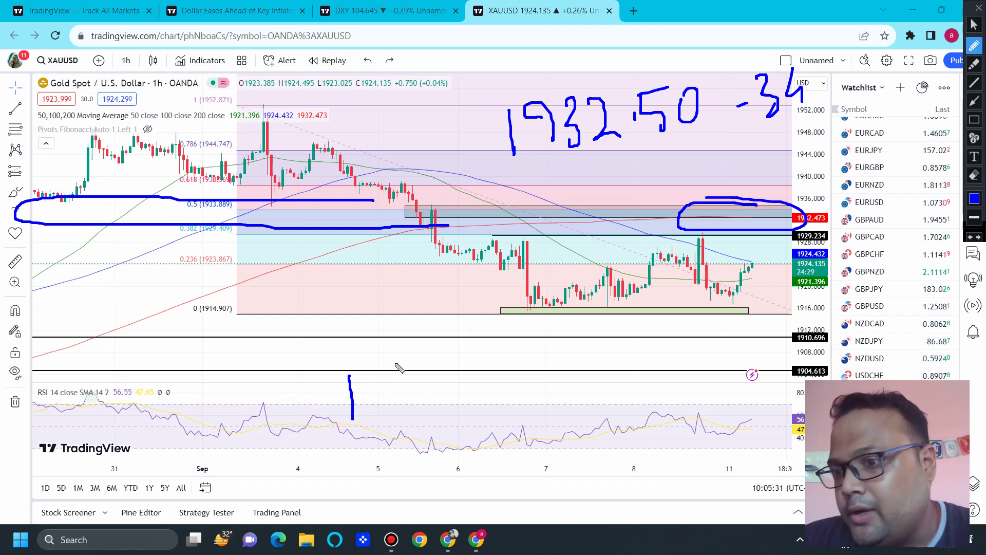
pyautogui.moveTo(362, 174)
pyautogui.mouseDown()
pyautogui.moveTo(346, 189)
pyautogui.moveTo(372, 199)
pyautogui.mouseUp()
pyautogui.moveTo(434, 242)
pyautogui.mouseDown()
pyautogui.moveTo(423, 259)
pyautogui.moveTo(436, 245)
pyautogui.mouseUp()
pyautogui.moveTo(526, 297)
pyautogui.mouseDown()
pyautogui.moveTo(521, 314)
pyautogui.moveTo(529, 298)
pyautogui.mouseUp()
pyautogui.moveTo(333, 141); pyautogui.dragTo(325, 148)
pyautogui.moveTo(410, 179)
pyautogui.mouseDown()
pyautogui.moveTo(403, 190)
pyautogui.moveTo(414, 185)
pyautogui.moveTo(446, 210)
pyautogui.mouseUp()
pyautogui.moveTo(510, 229); pyautogui.dragTo(510, 228)
pyautogui.moveTo(724, 231)
pyautogui.mouseDown()
pyautogui.moveTo(595, 228)
pyautogui.moveTo(529, 333)
pyautogui.moveTo(765, 224)
pyautogui.moveTo(621, 229)
pyautogui.mouseUp()
# Write the lower target with a dash over the RSI pane and circle it, then clear all marks
pyautogui.moveTo(366, 385)
pyautogui.mouseDown()
pyautogui.moveTo(393, 377)
pyautogui.moveTo(387, 426)
pyautogui.mouseUp()
pyautogui.moveTo(418, 376)
pyautogui.mouseDown()
pyautogui.moveTo(411, 415)
pyautogui.moveTo(447, 375)
pyautogui.moveTo(459, 421)
pyautogui.moveTo(443, 434)
pyautogui.mouseUp()
pyautogui.moveTo(477, 407)
pyautogui.mouseDown()
pyautogui.moveTo(514, 404)
pyautogui.moveTo(527, 425)
pyautogui.mouseUp()
pyautogui.moveTo(565, 374); pyautogui.dragTo(558, 414)
pyautogui.moveTo(629, 357)
pyautogui.mouseDown()
pyautogui.moveTo(251, 399)
pyautogui.moveTo(617, 359)
pyautogui.mouseUp()
pyautogui.moveTo(497, 346); pyautogui.dragTo(486, 334)
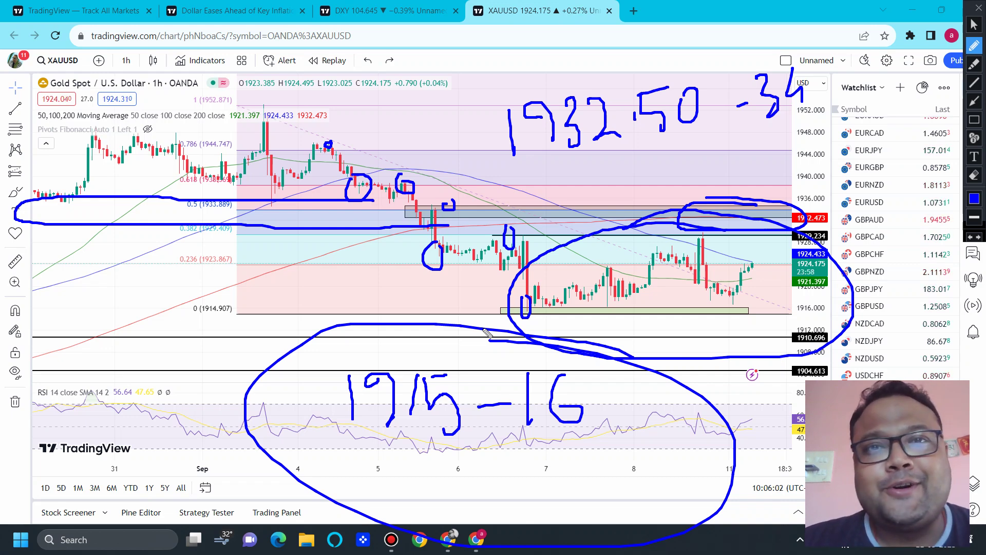
pyautogui.click(981, 7)
# Re-enable the screen pen and sketch the expected move after the latest candles
pyautogui.scroll(-3, 486, 296)
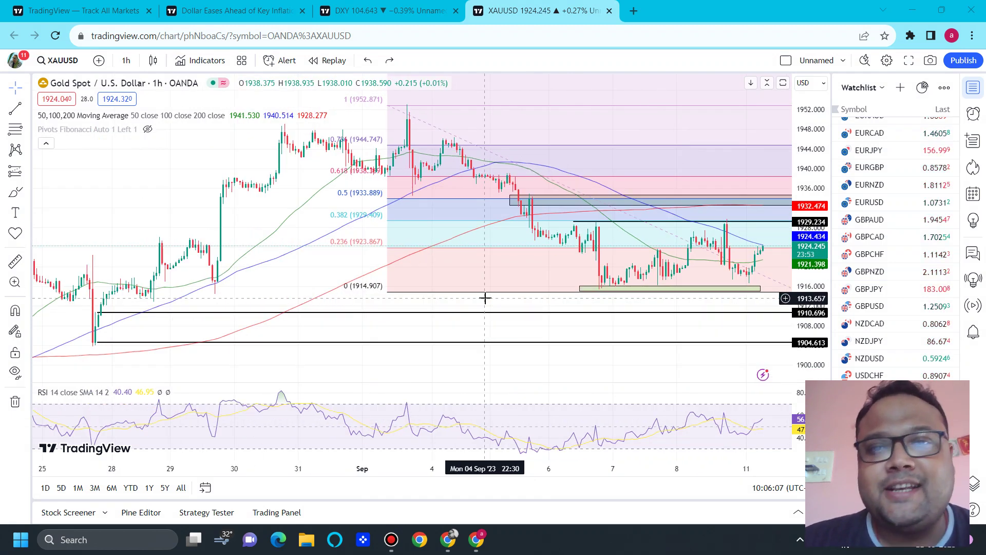
pyautogui.scroll(3, 485, 298)
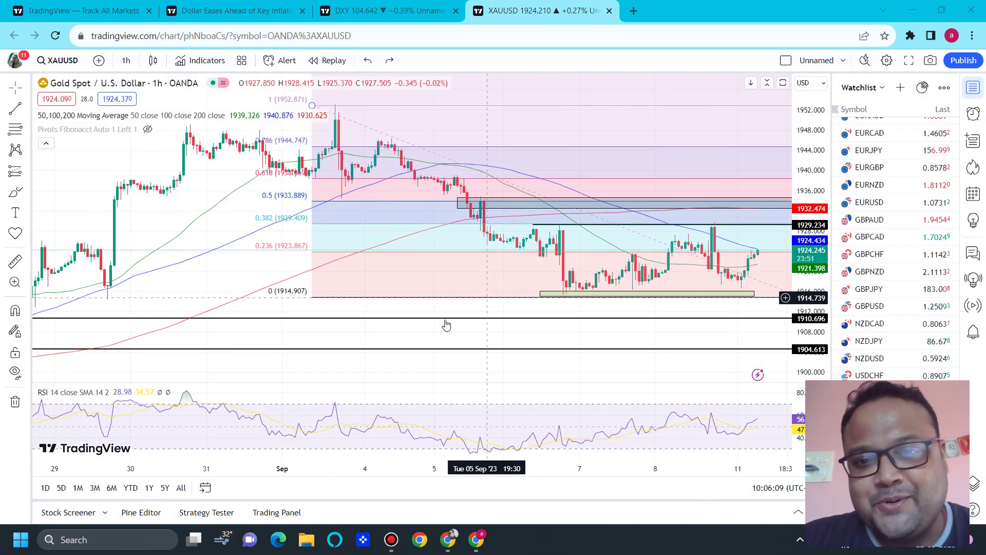
pyautogui.moveTo(513, 6)
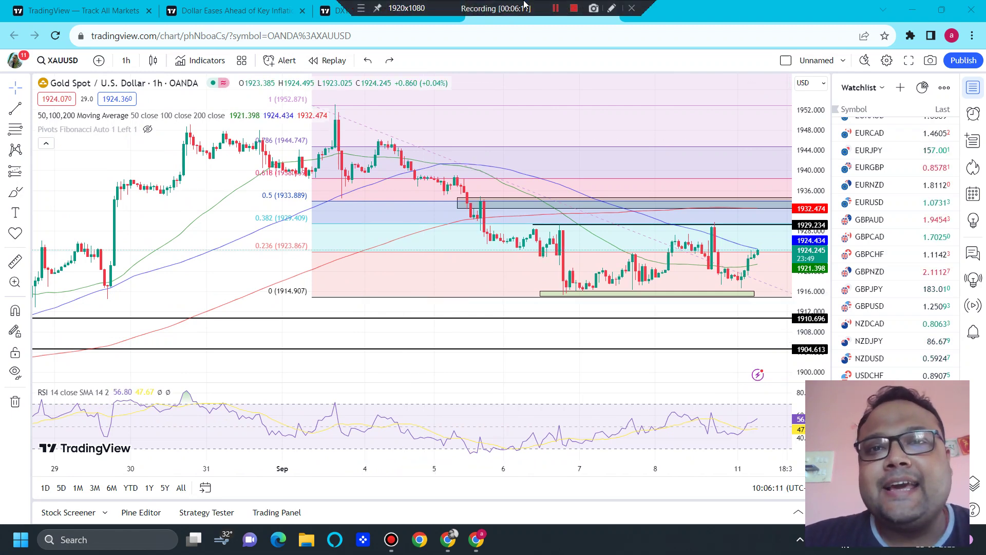
pyautogui.click(611, 8)
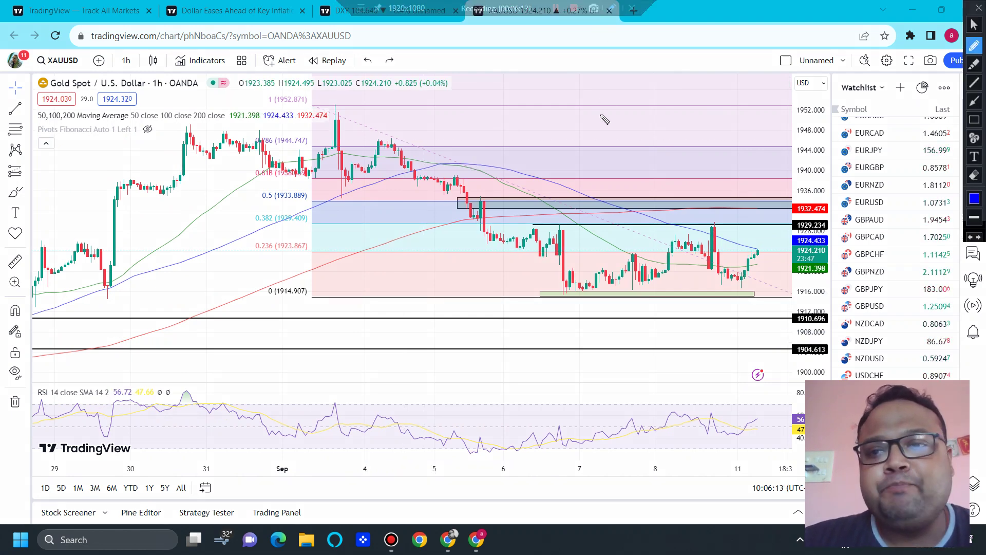
pyautogui.moveTo(761, 257)
pyautogui.mouseDown()
pyautogui.moveTo(780, 285)
pyautogui.moveTo(771, 295)
pyautogui.moveTo(771, 281)
pyautogui.mouseUp()
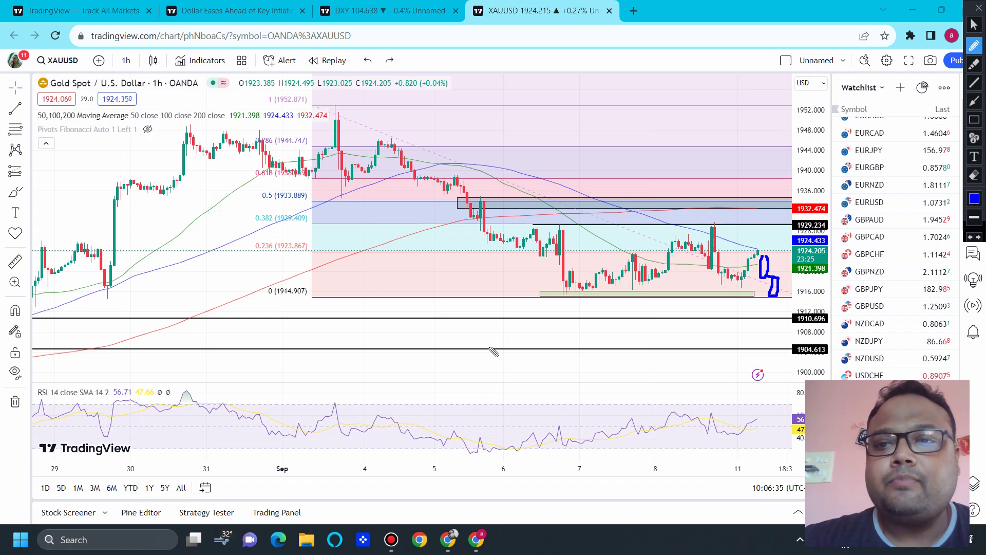
# Handwrite 1910-21 and ring the lower chart area toward 1904 with a large ellipse
pyautogui.moveTo(521, 327); pyautogui.dragTo(521, 377)
pyautogui.moveTo(542, 343)
pyautogui.mouseDown()
pyautogui.moveTo(541, 380)
pyautogui.moveTo(566, 376)
pyautogui.mouseUp()
pyautogui.moveTo(592, 338); pyautogui.dragTo(649, 357)
pyautogui.moveTo(660, 342); pyautogui.dragTo(661, 358)
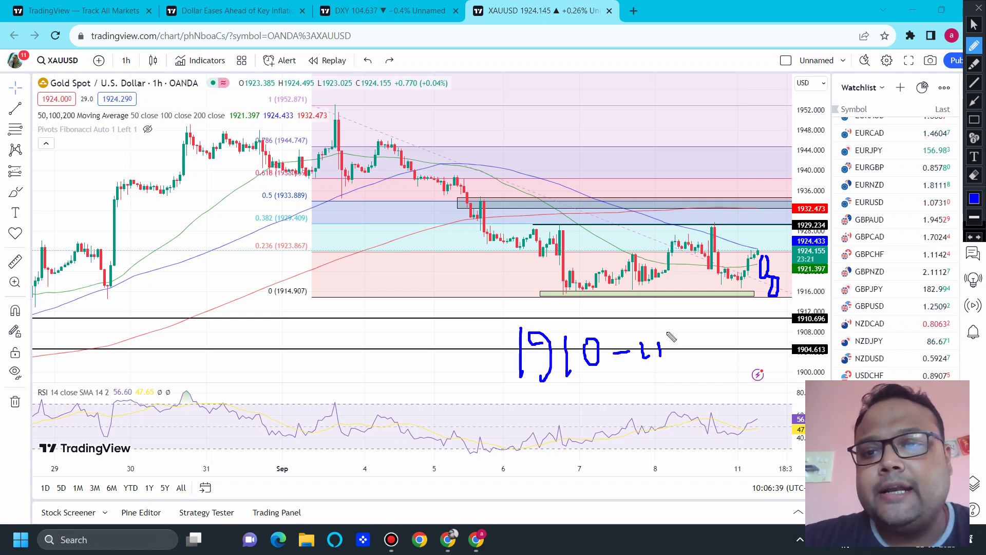
pyautogui.moveTo(451, 249); pyautogui.dragTo(303, 210)
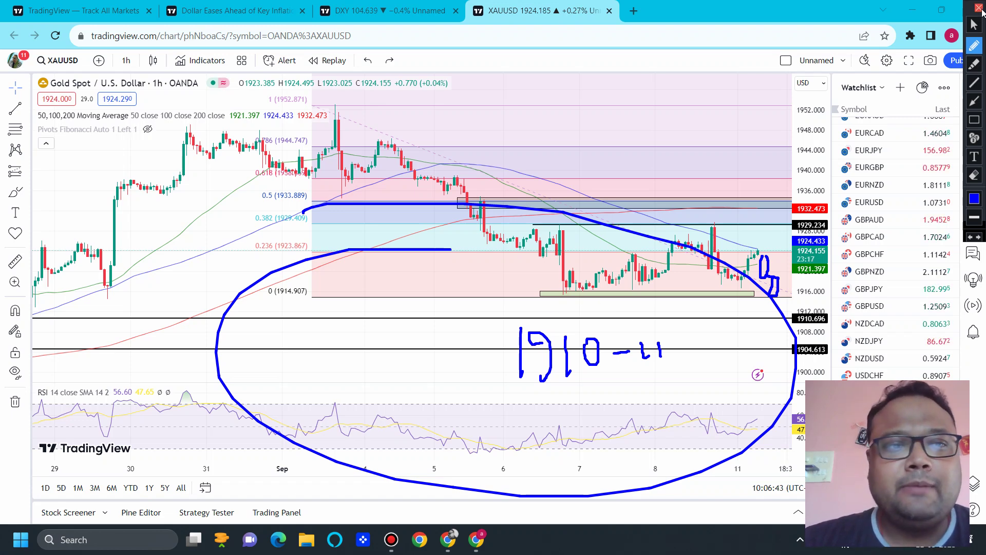
pyautogui.click(978, 8)
# Zoom out, write 1904.05 below the chart, and circle the swing low at the 1904.613 line
pyautogui.scroll(-3, 479, 193)
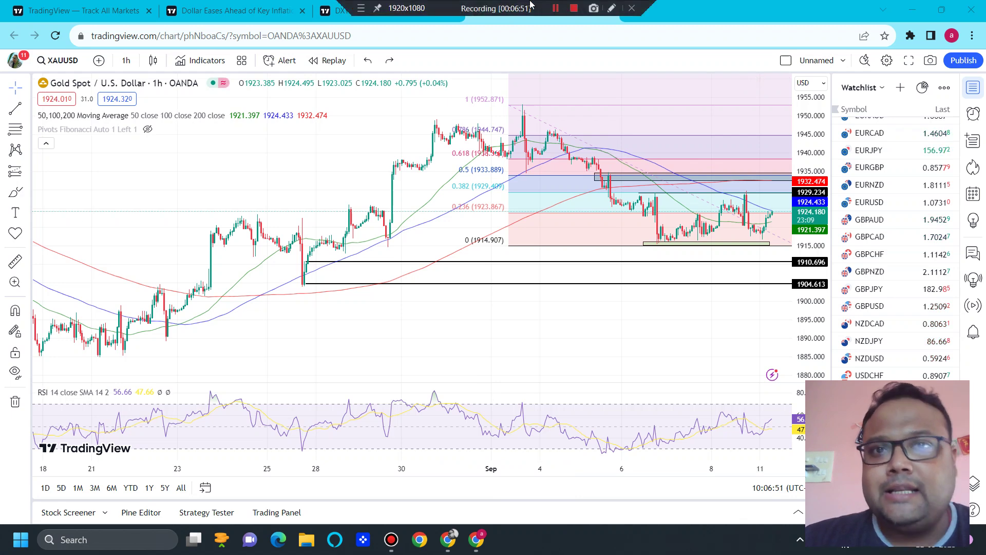
pyautogui.click(610, 7)
pyautogui.moveTo(527, 312); pyautogui.dragTo(528, 388)
pyautogui.moveTo(582, 323); pyautogui.dragTo(576, 370)
pyautogui.moveTo(617, 317); pyautogui.dragTo(668, 343)
pyautogui.moveTo(657, 329)
pyautogui.mouseDown()
pyautogui.moveTo(657, 361)
pyautogui.moveTo(670, 340)
pyautogui.moveTo(701, 332)
pyautogui.mouseUp()
pyautogui.click(701, 324)
pyautogui.moveTo(725, 322)
pyautogui.mouseDown()
pyautogui.moveTo(747, 316)
pyautogui.moveTo(710, 367)
pyautogui.mouseUp()
pyautogui.moveTo(302, 273); pyautogui.dragTo(307, 273)
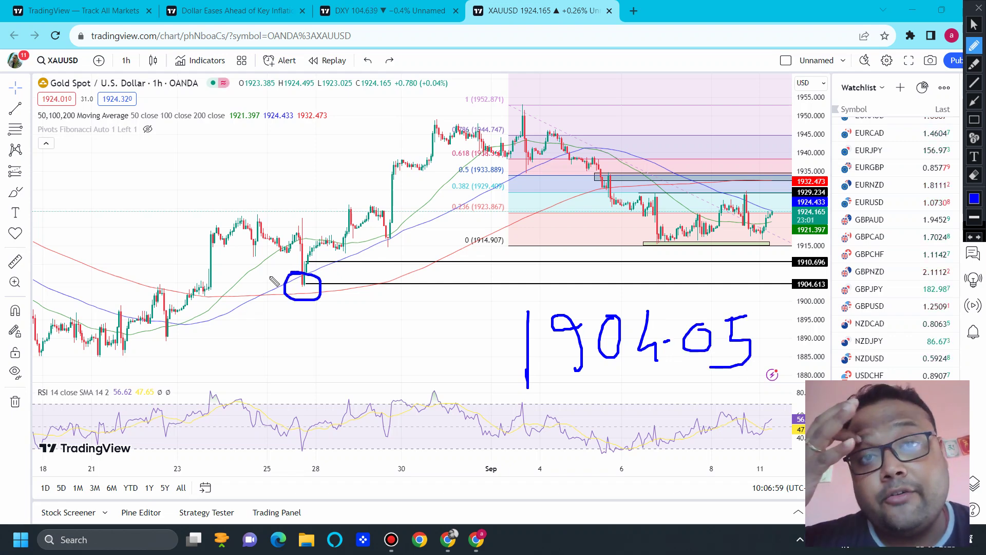